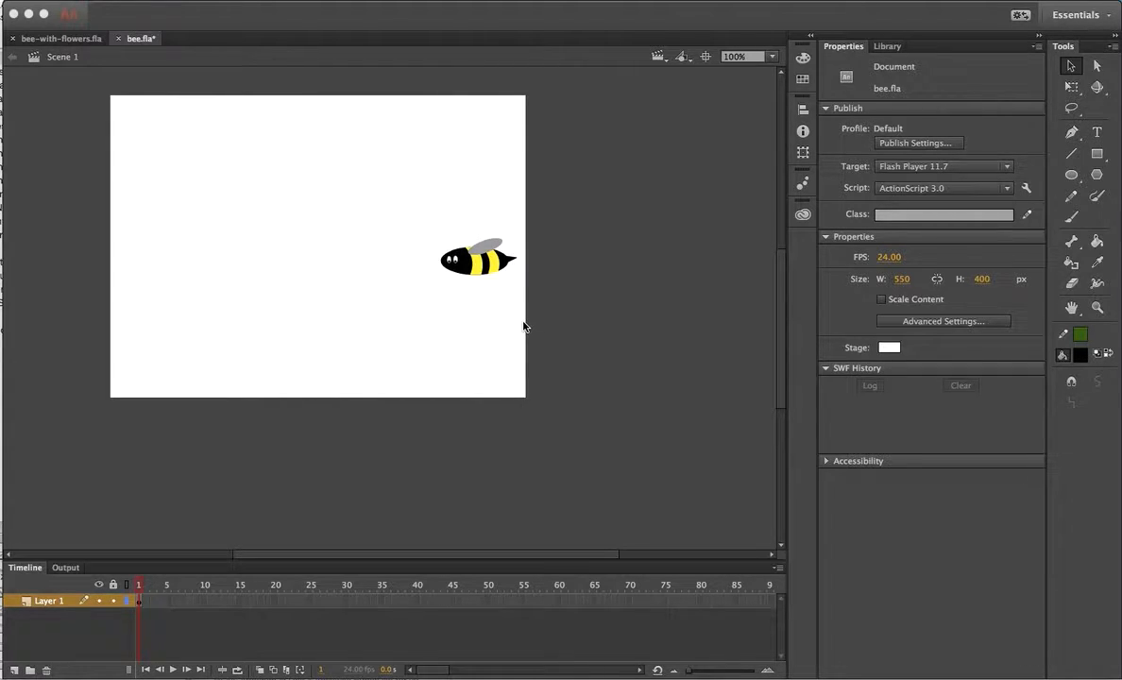
Enter the bee symbol for editing and preview the wing symbol in the Library.
{"action": "double_click", "coordinate": [481, 269]}
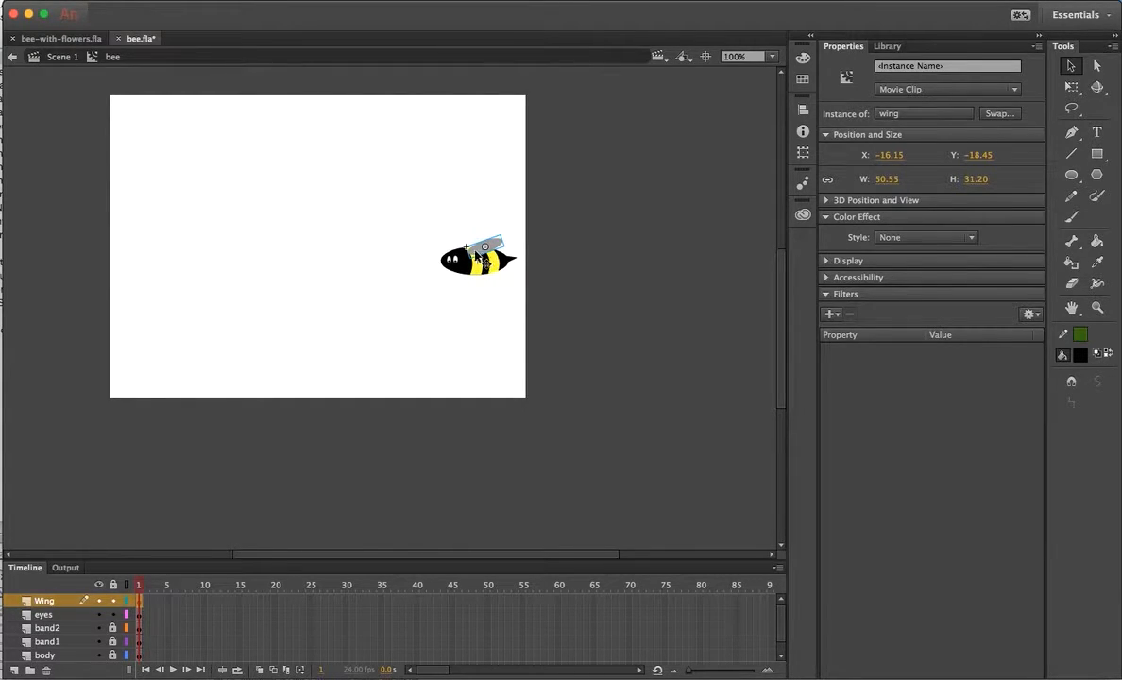
{"action": "left_click", "coordinate": [887, 47]}
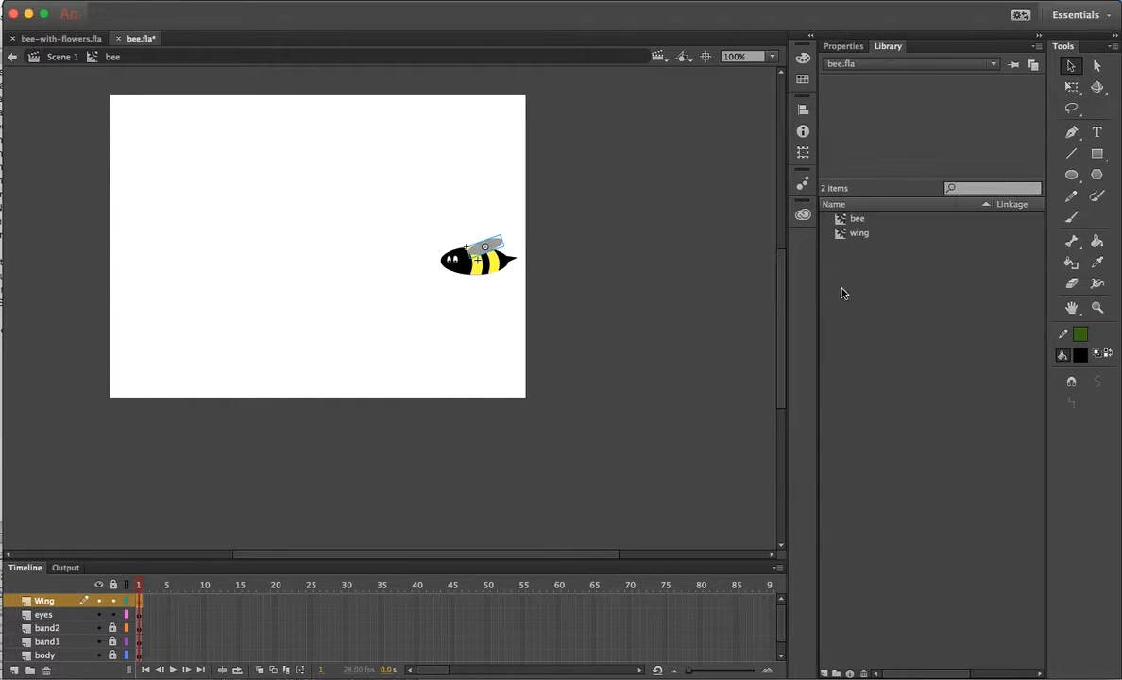
{"action": "left_click", "coordinate": [852, 236]}
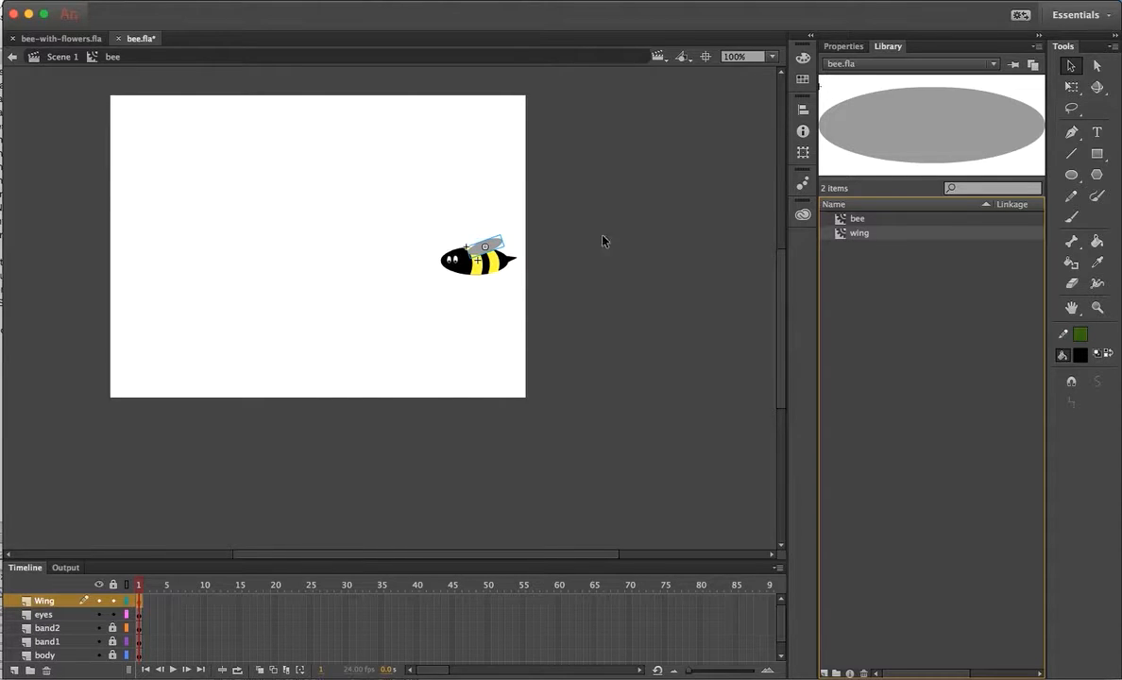
Give the wing instance an Alpha color effect set to 50%.
{"action": "left_click", "coordinate": [844, 46]}
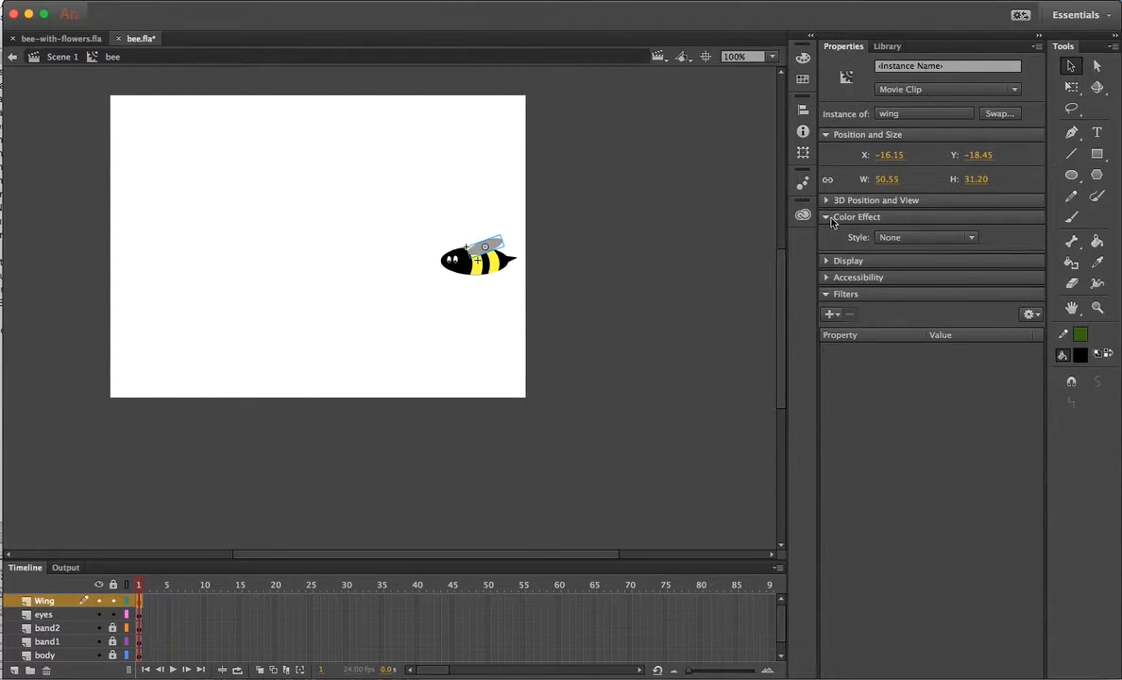
{"action": "left_click", "coordinate": [971, 239]}
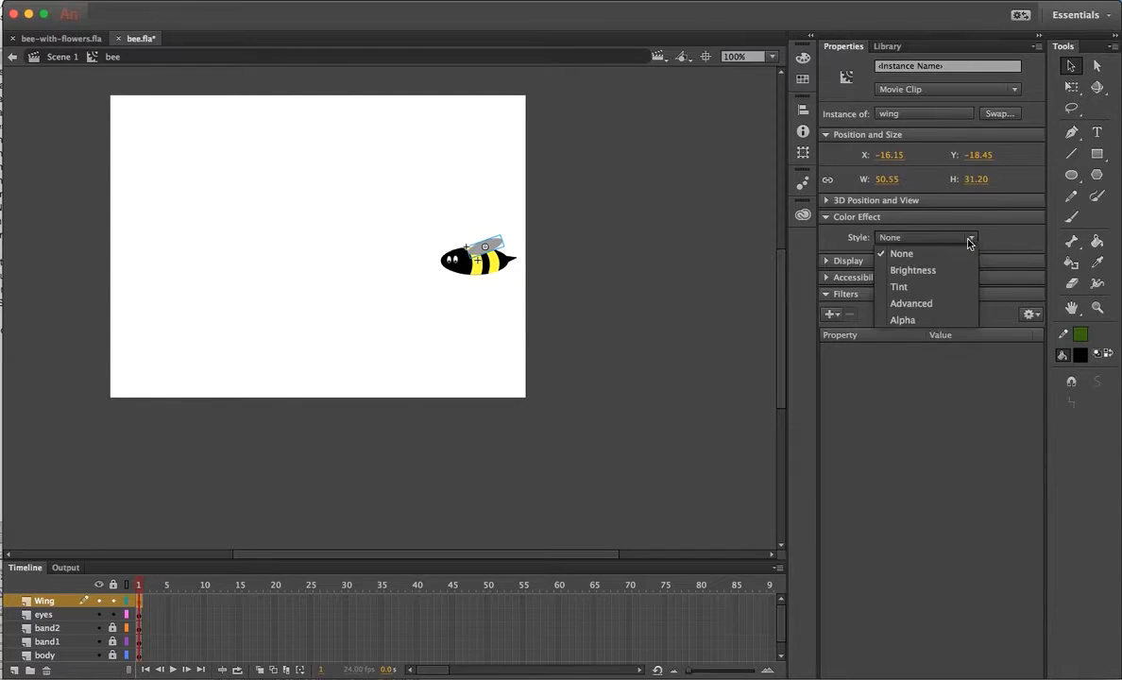
{"action": "left_click", "coordinate": [903, 322]}
{"action": "mouse_move", "coordinate": [931, 264]}
{"action": "left_mouse_down"}
{"action": "mouse_move", "coordinate": [967, 265]}
{"action": "mouse_move", "coordinate": [930, 268]}
{"action": "left_mouse_up"}
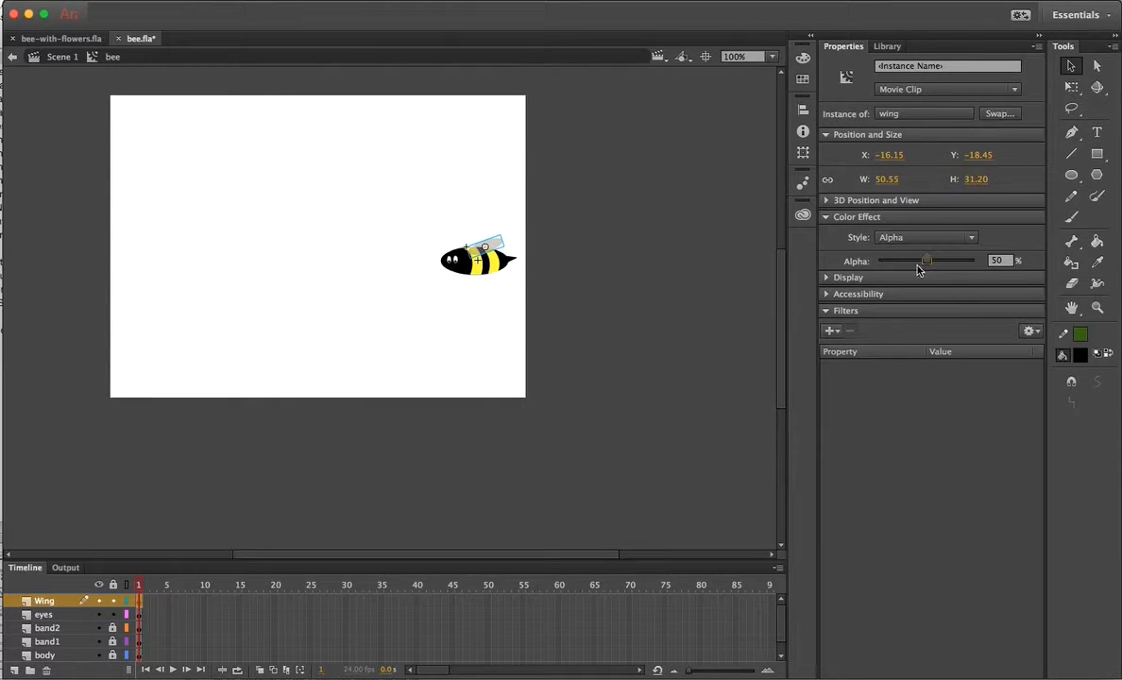
Add a Blur filter of 6 px on both axes to the wing, then collapse it.
{"action": "left_click", "coordinate": [832, 332]}
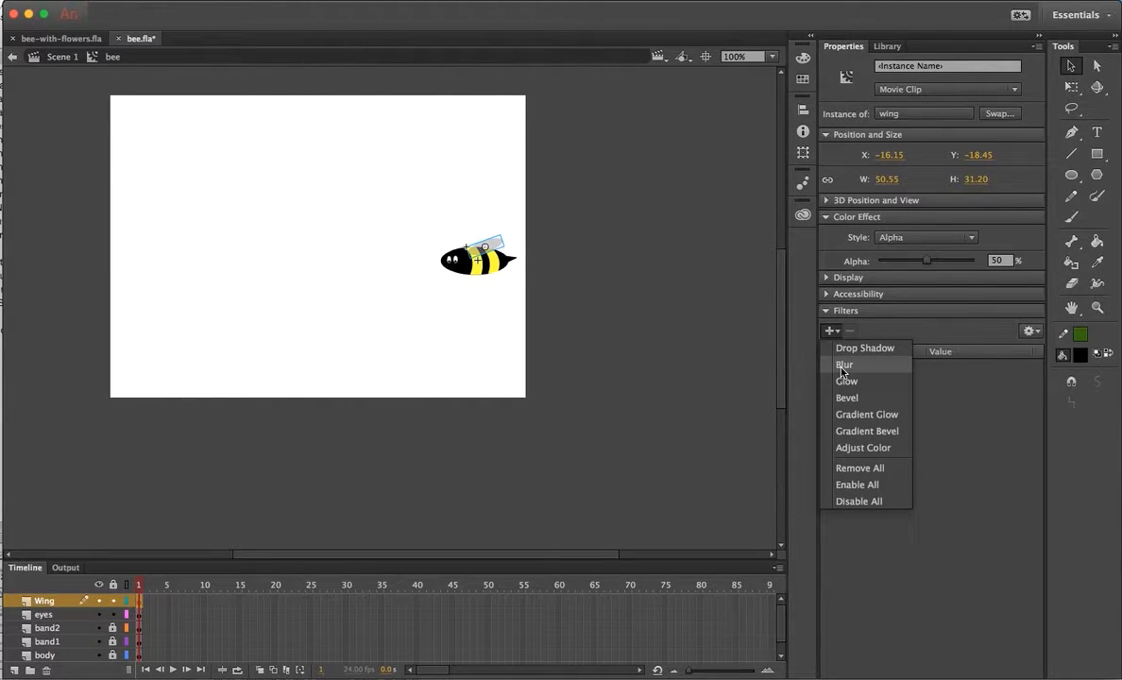
{"action": "left_click", "coordinate": [843, 366]}
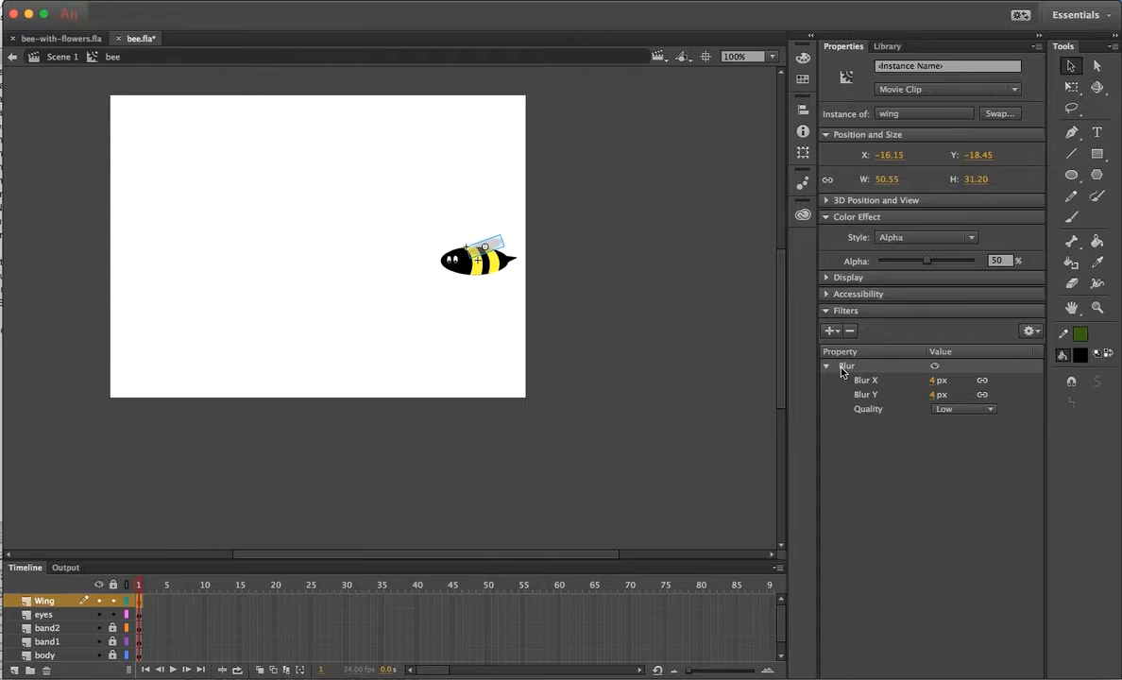
{"action": "left_click", "coordinate": [932, 382]}
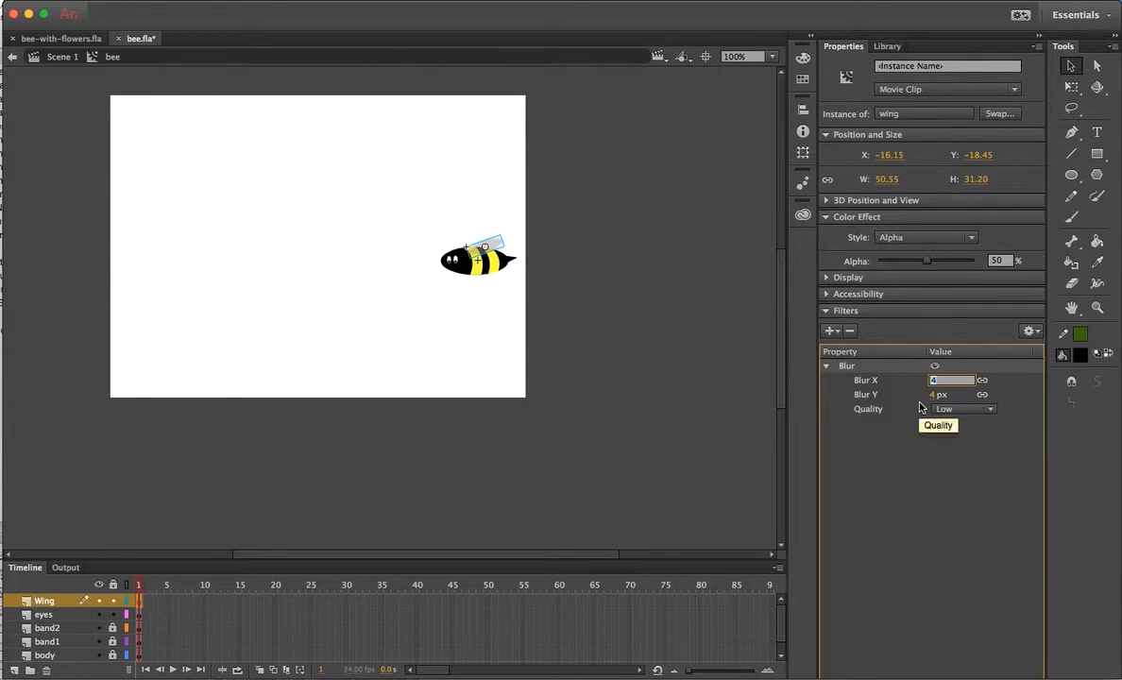
{"action": "type", "text": "6"}
{"action": "key", "text": "Return"}
{"action": "left_click", "coordinate": [828, 368]}
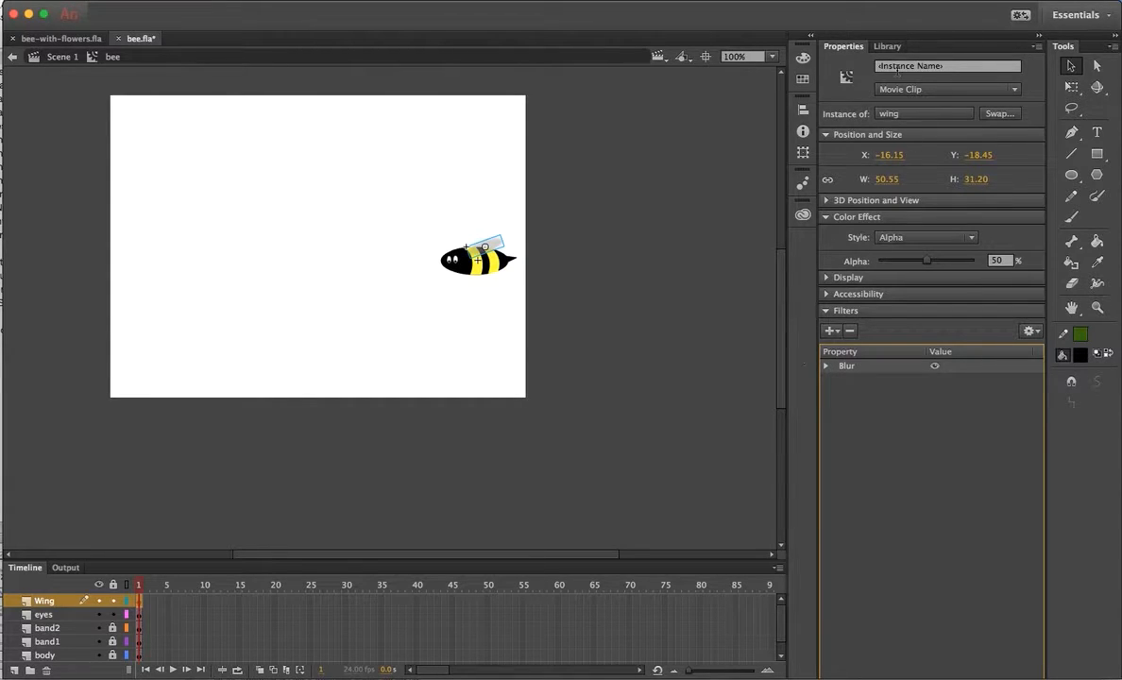
Drop and delete an extra wing instance, then shift the original wing rearward on the body.
{"action": "left_click", "coordinate": [354, 307]}
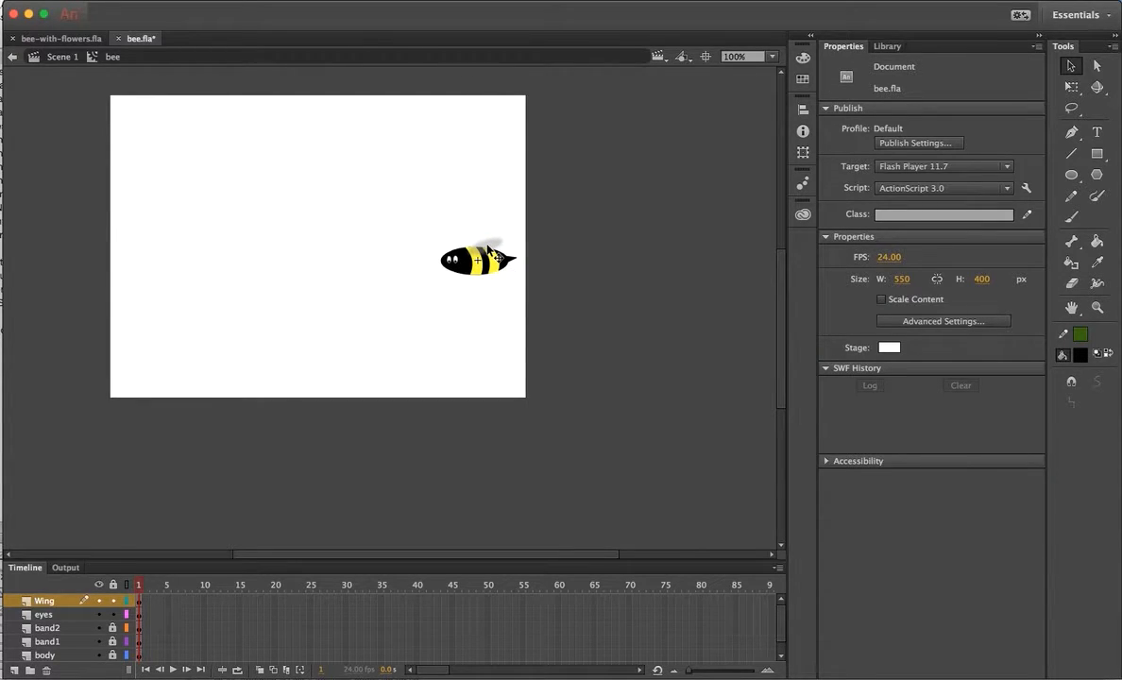
{"action": "left_click", "coordinate": [488, 250]}
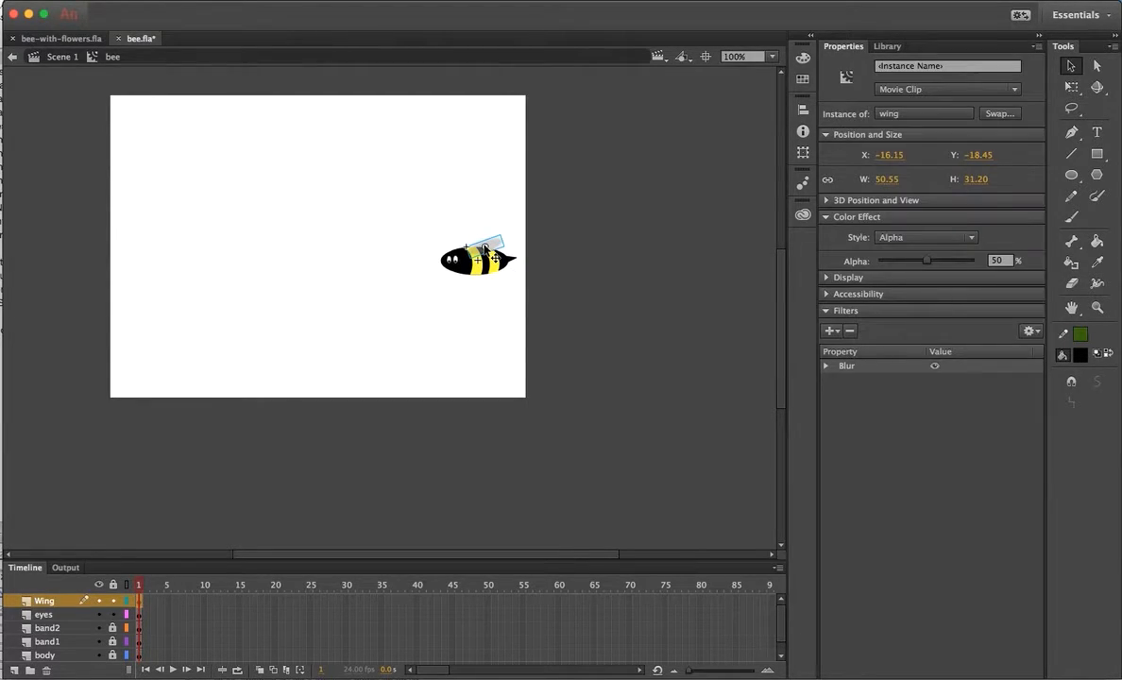
{"action": "left_click", "coordinate": [888, 47]}
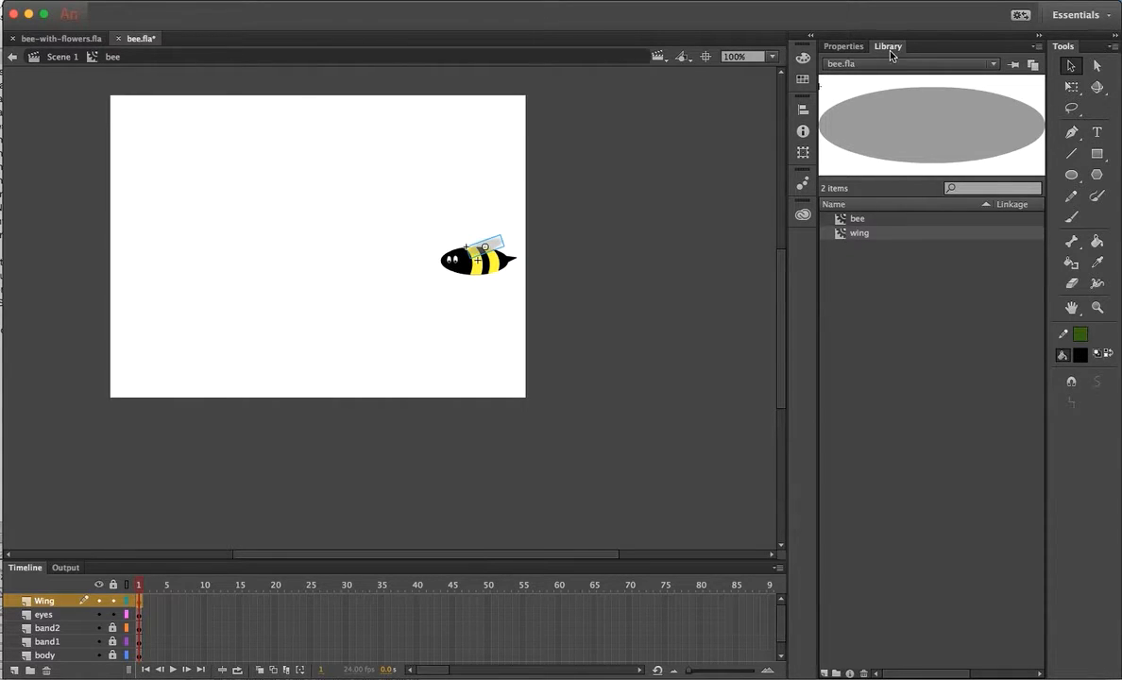
{"action": "left_click_drag", "start_coordinate": [843, 236], "coordinate": [466, 243]}
{"action": "key", "text": "Delete"}
{"action": "left_click", "coordinate": [491, 244]}
{"action": "left_click_drag", "start_coordinate": [478, 251], "coordinate": [491, 255]}
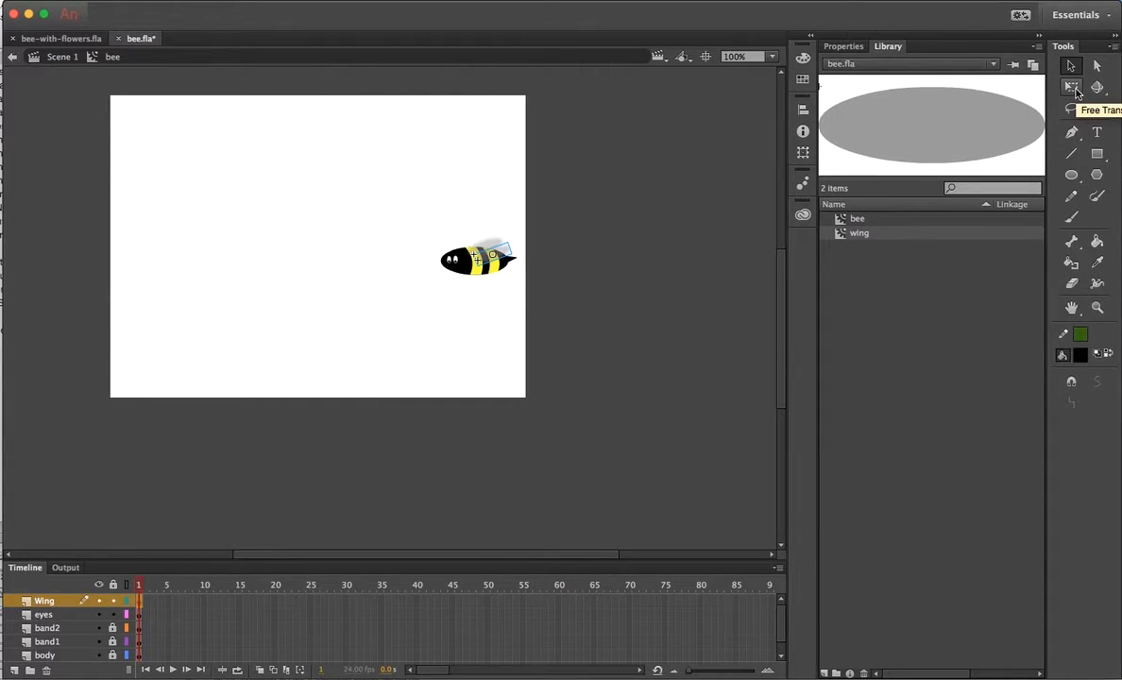
Rotate the wing nearly level with Free Transform, nudge it up, and enlarge the Timeline.
{"action": "left_click", "coordinate": [1076, 90]}
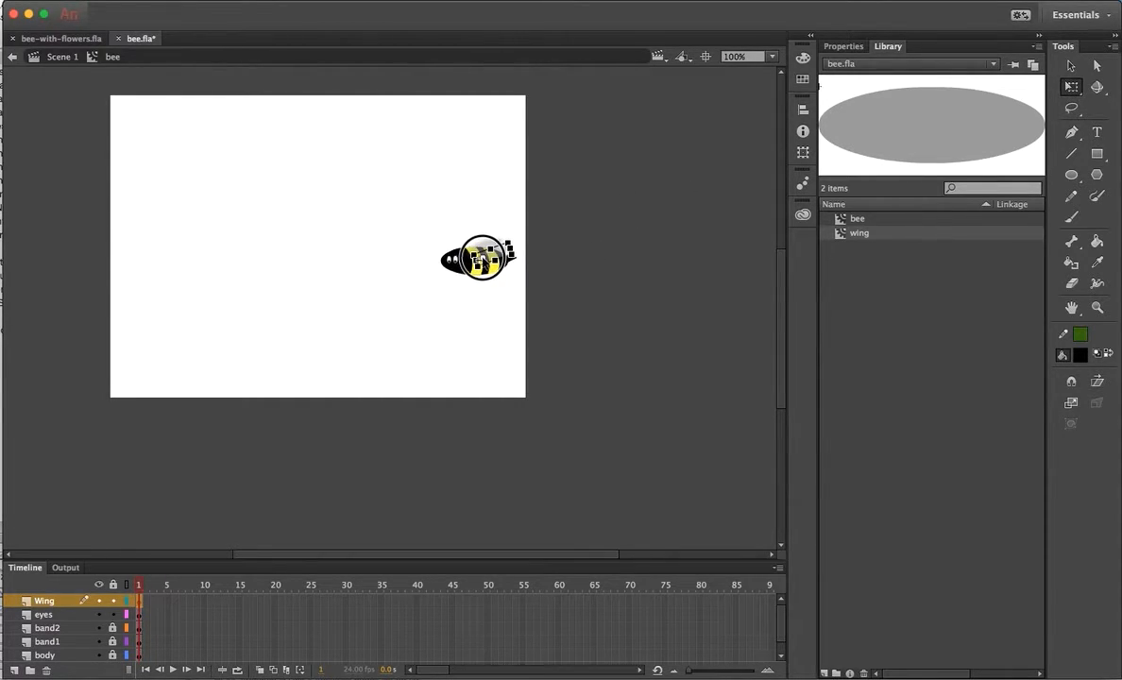
{"action": "left_click_drag", "start_coordinate": [523, 260], "coordinate": [521, 265]}
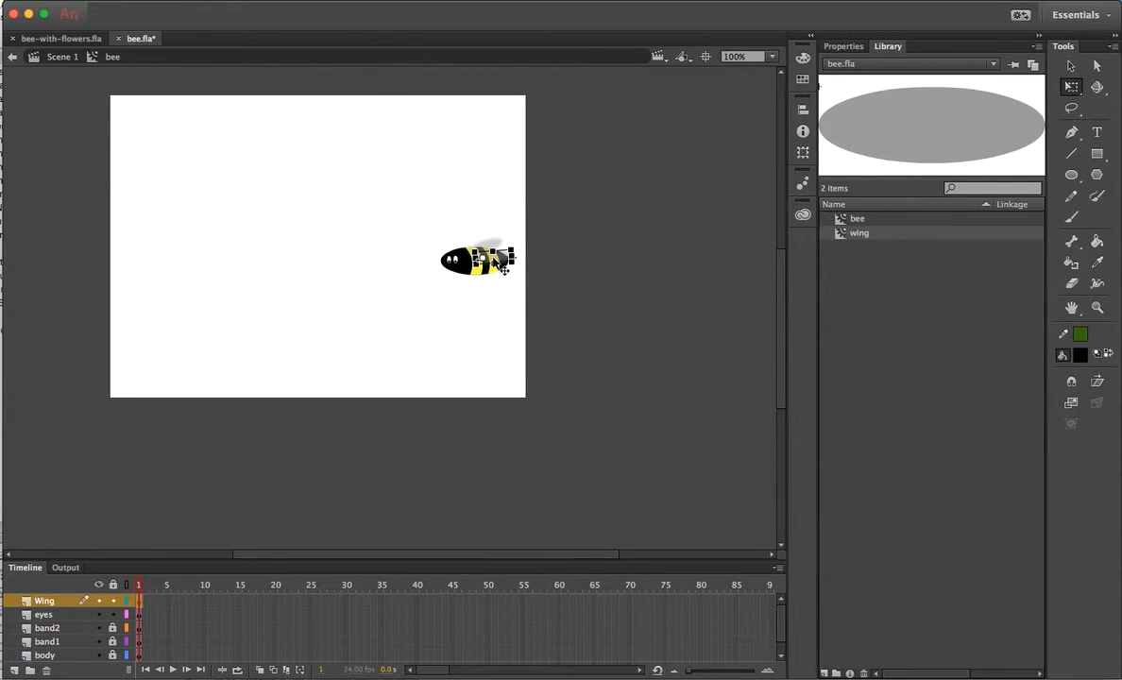
{"action": "key", "text": "Up"}
{"action": "key", "text": "Up"}
{"action": "key", "text": "Up"}
{"action": "left_click", "coordinate": [467, 211]}
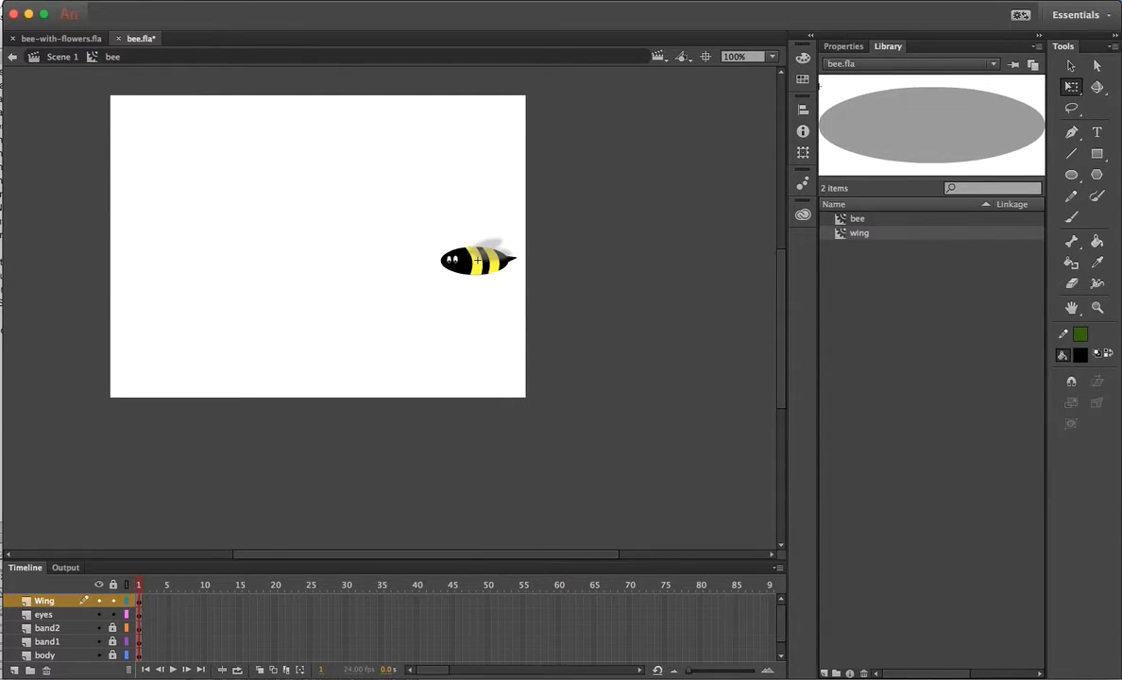
{"action": "mouse_move", "coordinate": [342, 558]}
{"action": "left_mouse_down"}
{"action": "mouse_move", "coordinate": [343, 535]}
{"action": "mouse_move", "coordinate": [343, 551]}
{"action": "left_mouse_up"}
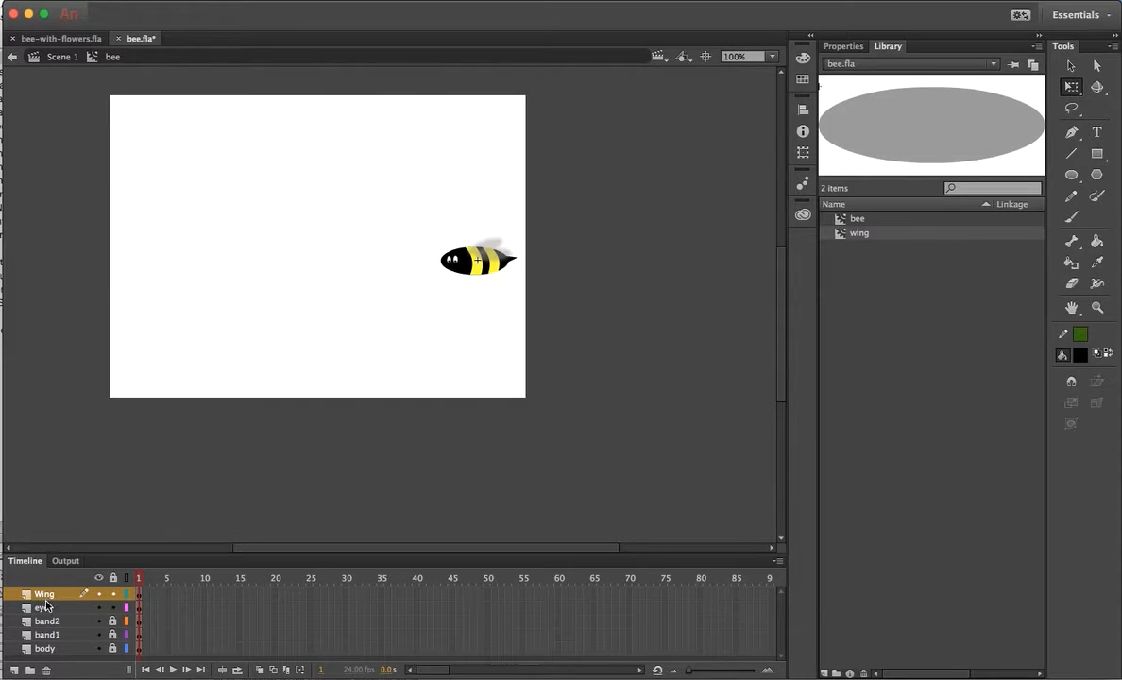
In Scene 1, place the bee past the stage's right edge and extend Layer 1 to frame 80.
{"action": "left_click", "coordinate": [63, 57]}
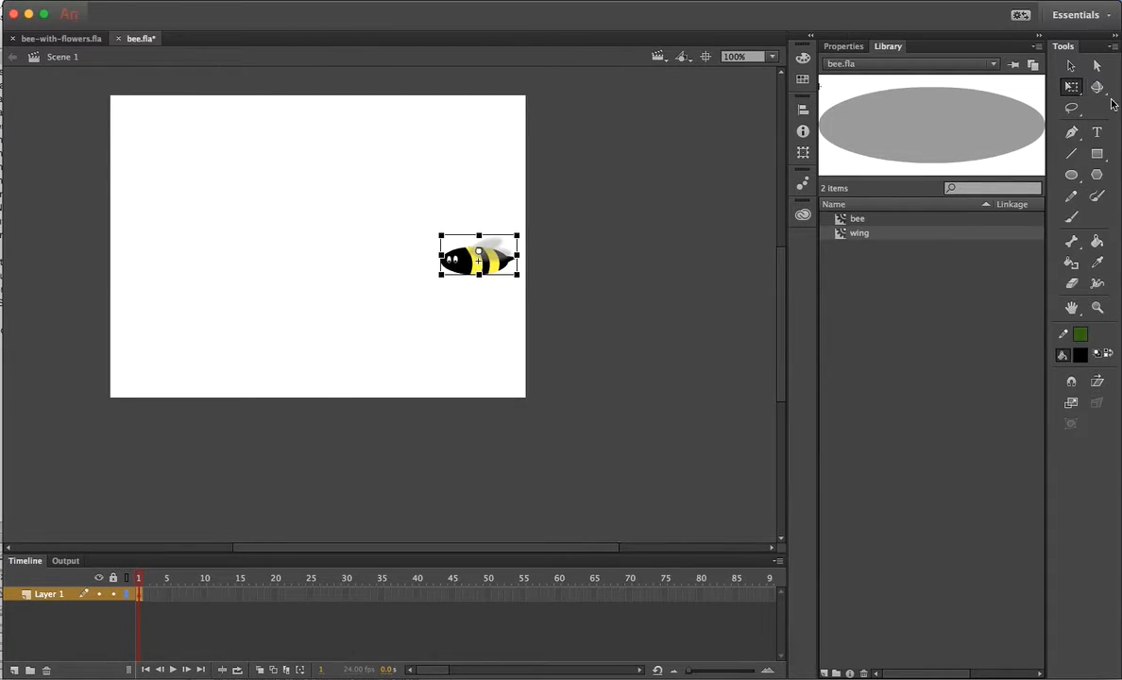
{"action": "left_click", "coordinate": [1071, 86]}
{"action": "key", "text": "v"}
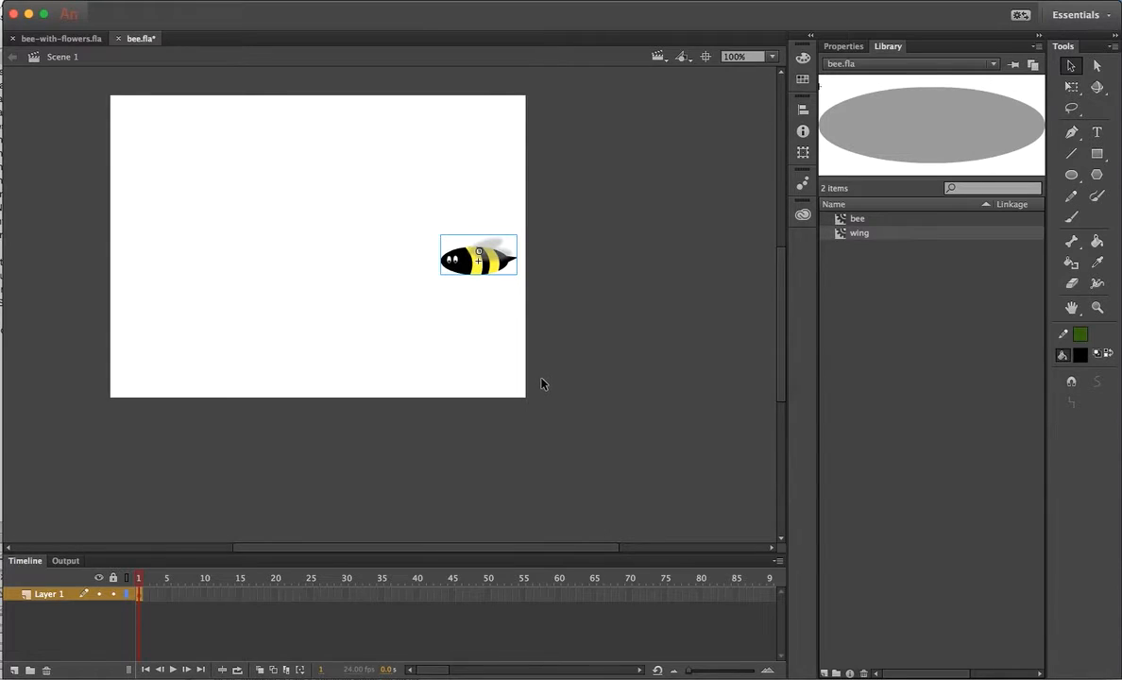
{"action": "left_click_drag", "start_coordinate": [491, 268], "coordinate": [581, 262]}
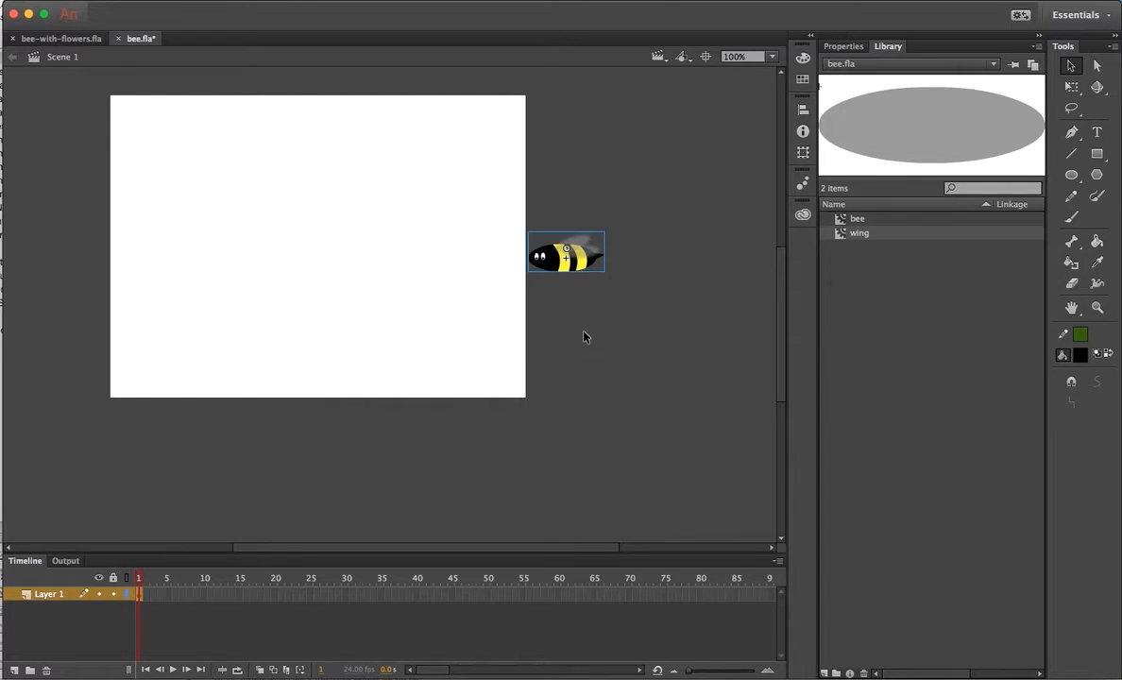
{"action": "left_click", "coordinate": [702, 594]}
{"action": "key", "text": "F6"}
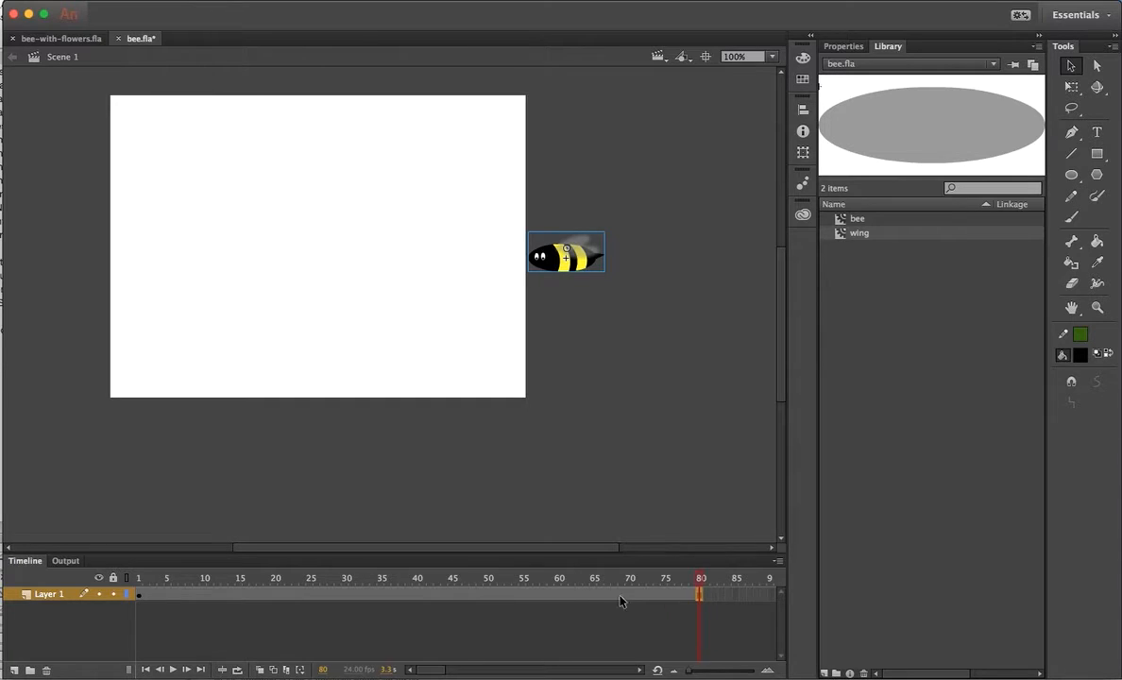
Make Layer 1's frames a motion tween and move the playhead to frame 20.
{"action": "right_click", "coordinate": [425, 595]}
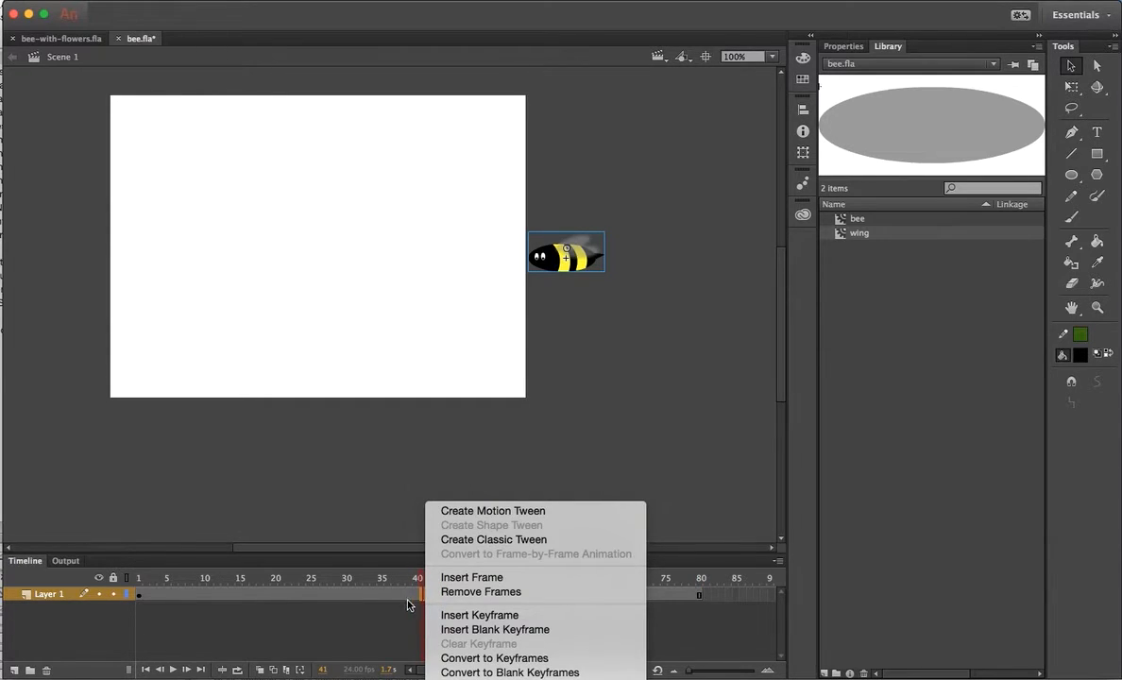
{"action": "left_click", "coordinate": [501, 519]}
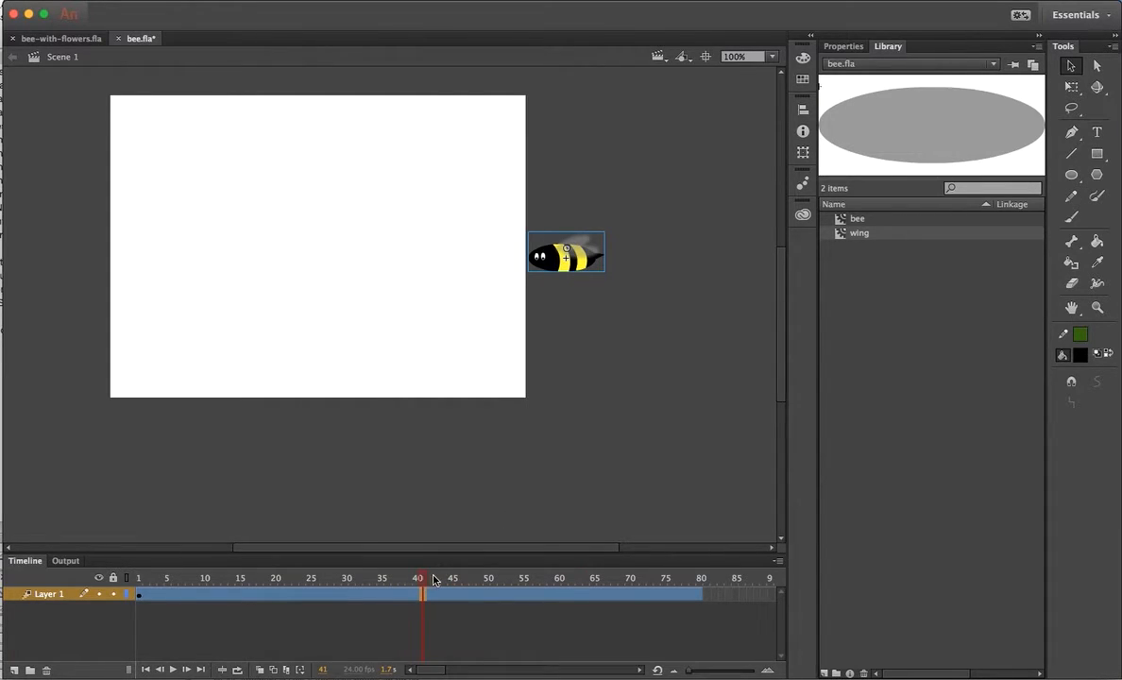
{"action": "left_click_drag", "start_coordinate": [422, 583], "coordinate": [141, 584]}
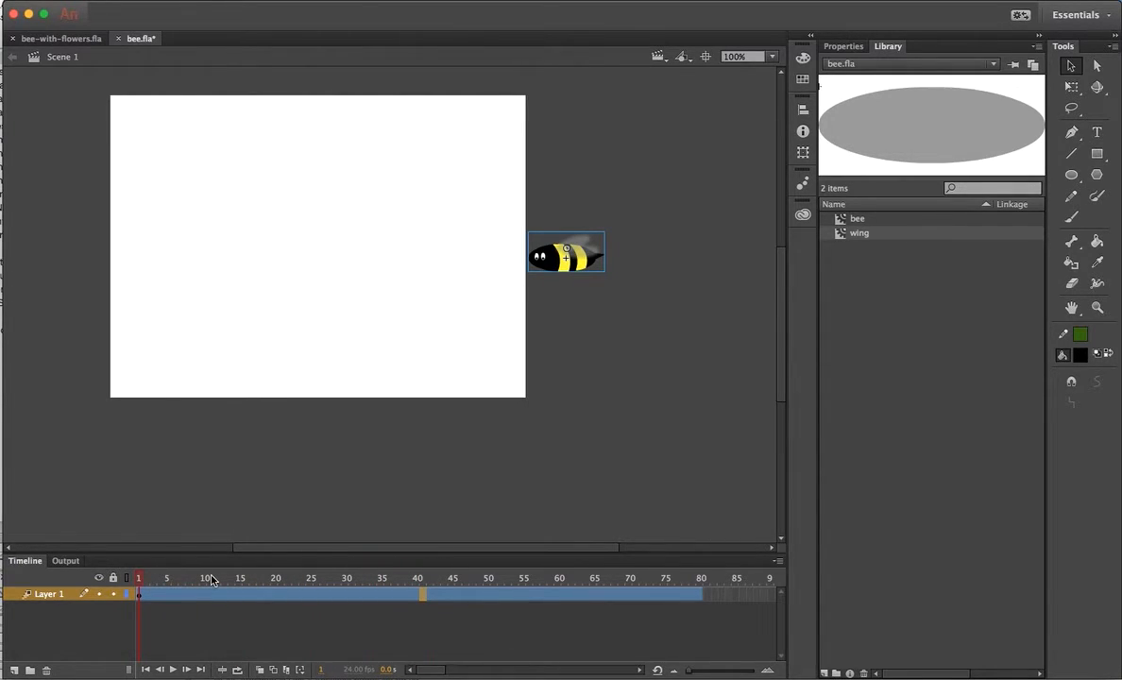
{"action": "left_click", "coordinate": [309, 597]}
{"action": "left_click", "coordinate": [275, 596]}
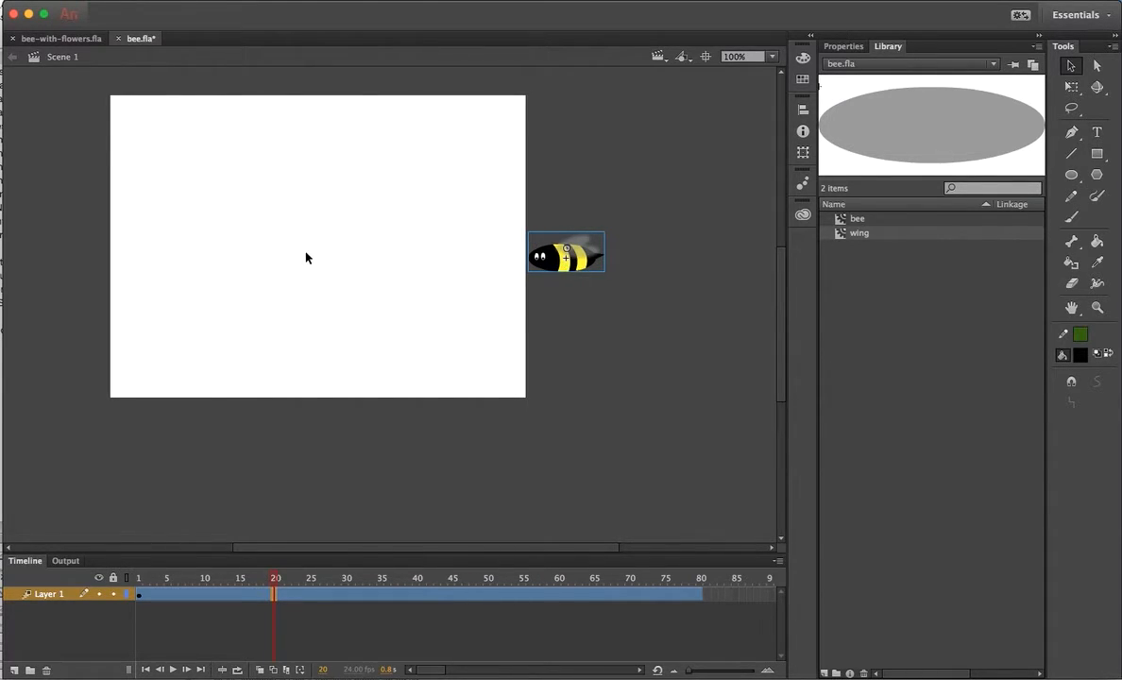
Move the bee progressively left at frames 20, 40, 60 and 80, then play the animation.
{"action": "left_click_drag", "start_coordinate": [562, 253], "coordinate": [415, 262]}
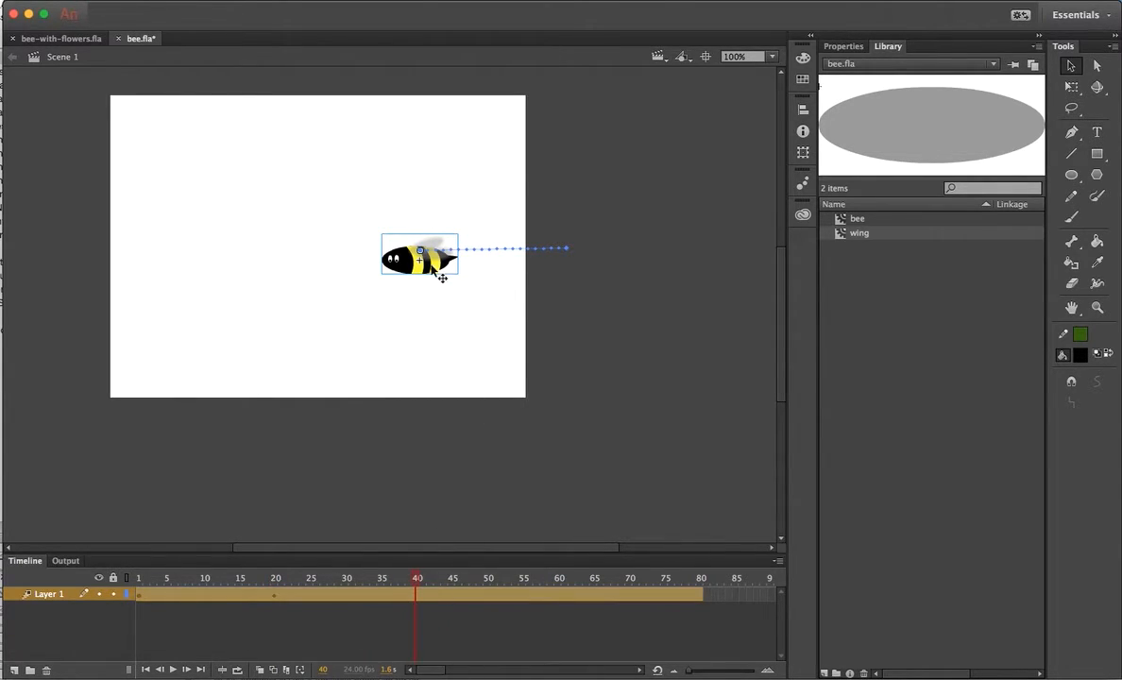
{"action": "left_click_drag", "start_coordinate": [417, 255], "coordinate": [297, 260]}
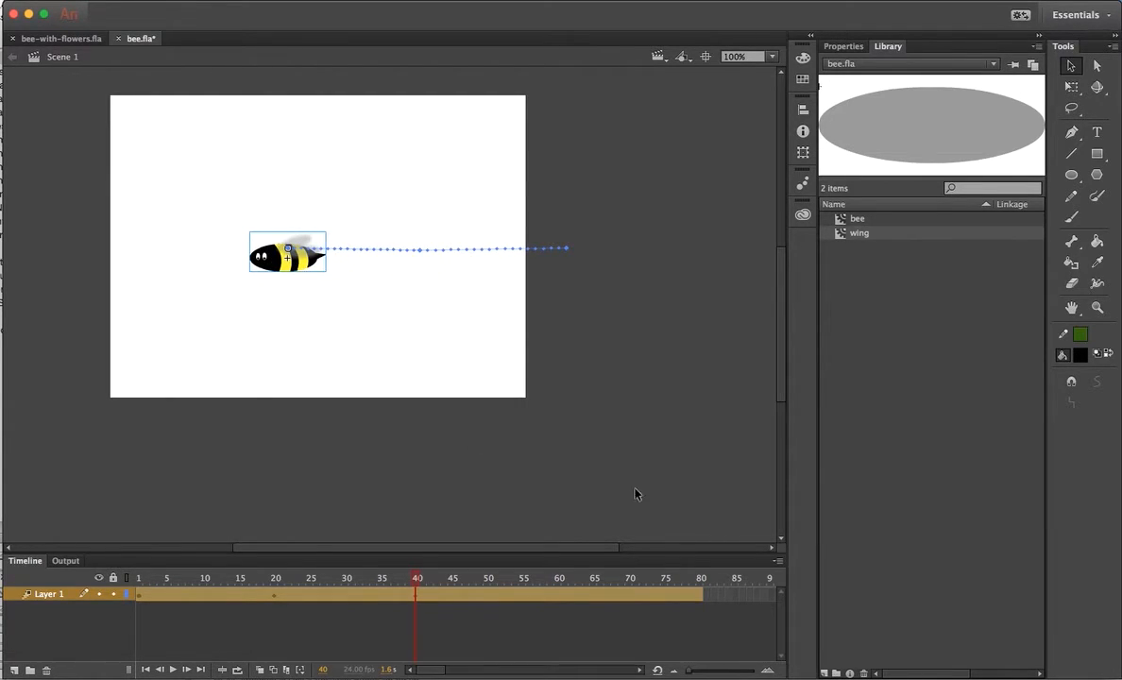
{"action": "left_click", "coordinate": [560, 597]}
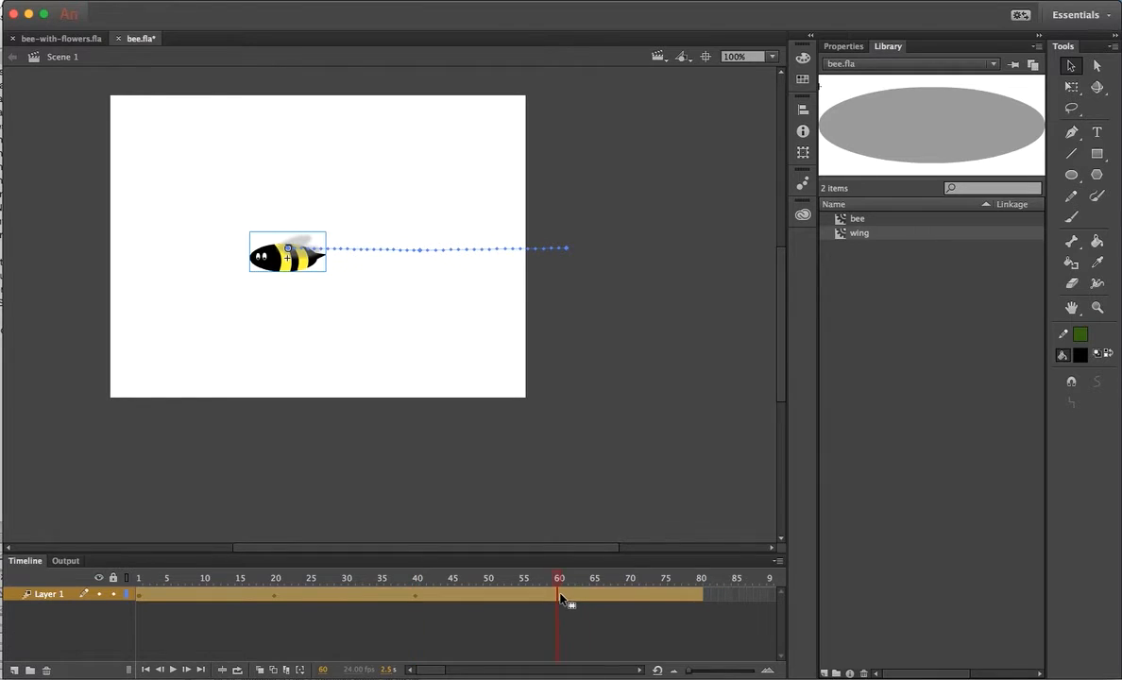
{"action": "left_click_drag", "start_coordinate": [300, 255], "coordinate": [182, 261]}
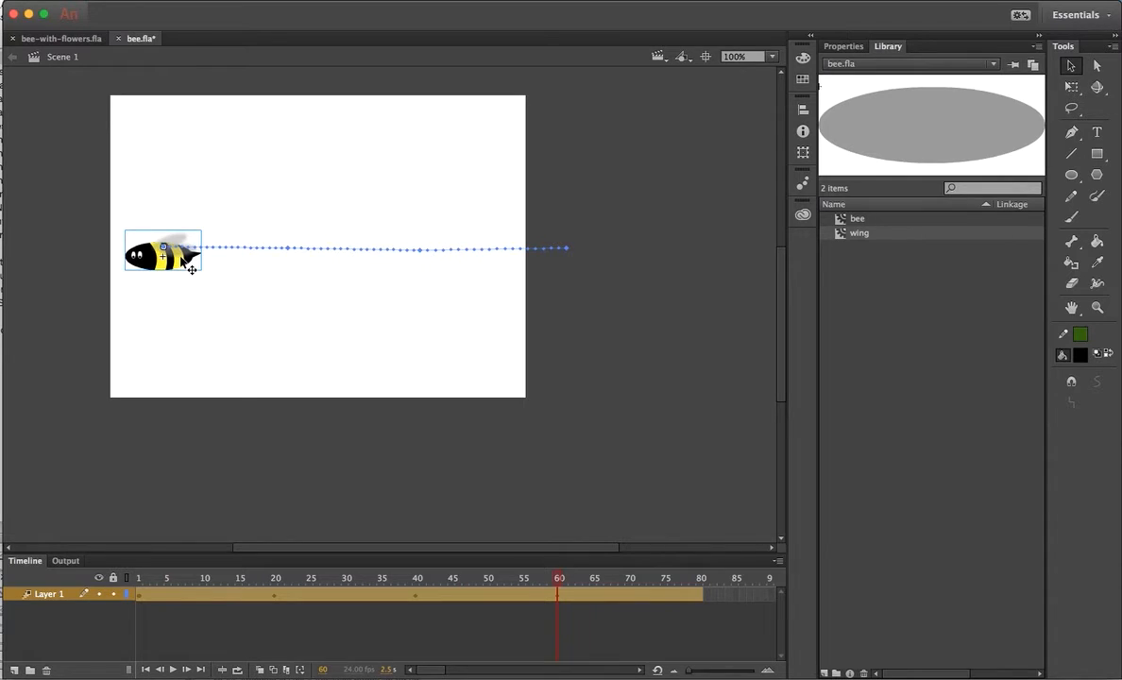
{"action": "left_click", "coordinate": [700, 601]}
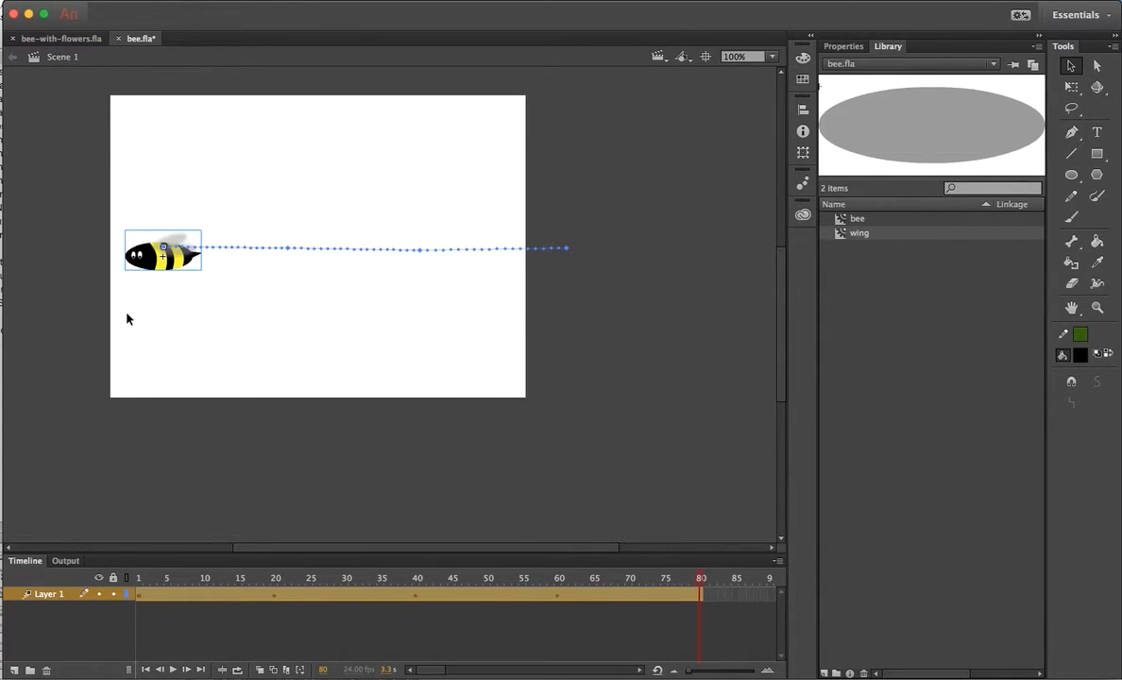
{"action": "left_click_drag", "start_coordinate": [178, 257], "coordinate": [78, 255]}
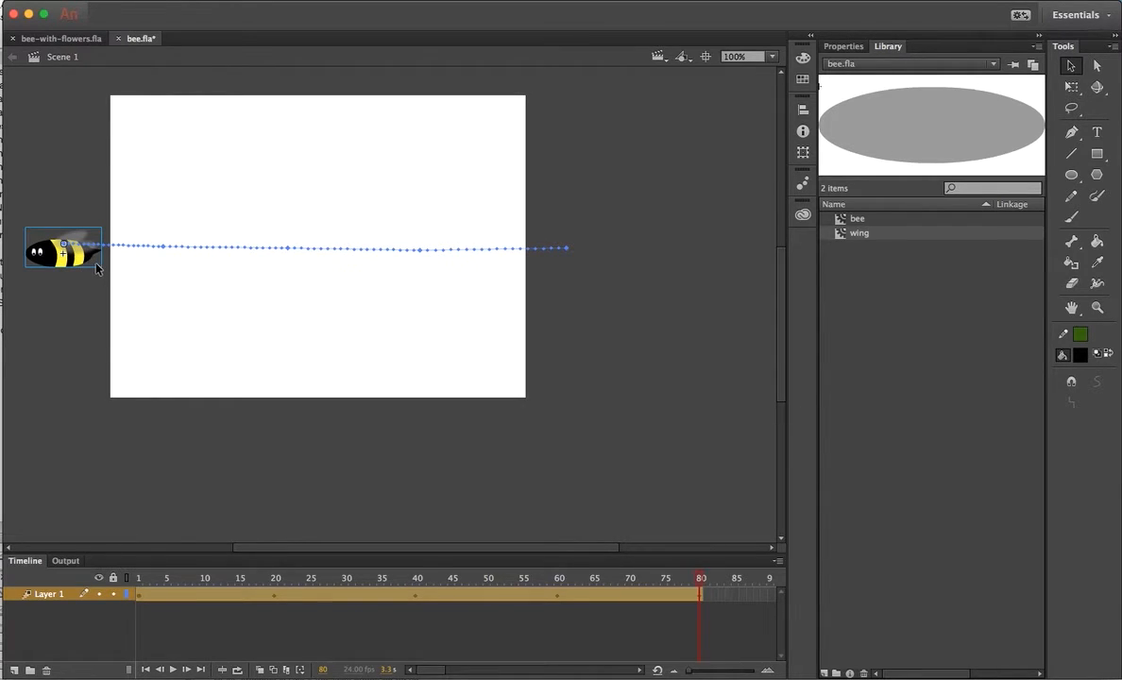
{"action": "key", "text": "Return"}
{"action": "left_click", "coordinate": [1071, 69]}
{"action": "left_click", "coordinate": [275, 595]}
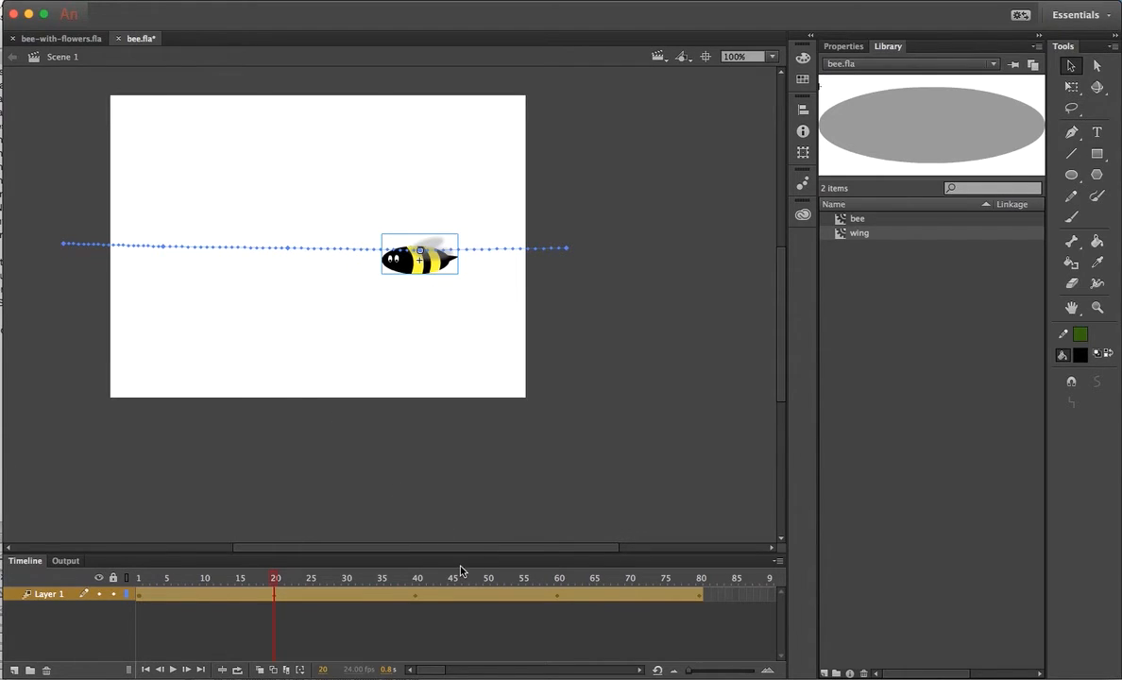
{"action": "left_click", "coordinate": [701, 598]}
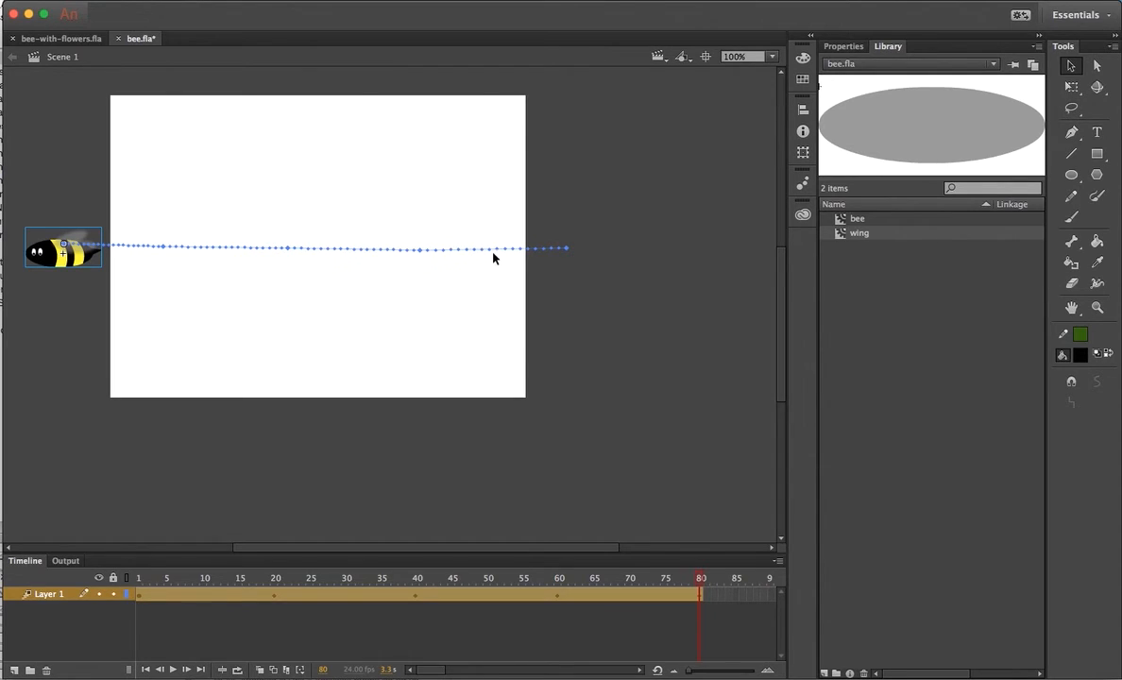
Bend four segments of the motion path alternately up and down into waves, then play it.
{"action": "left_click_drag", "start_coordinate": [493, 255], "coordinate": [493, 231]}
{"action": "left_click_drag", "start_coordinate": [348, 250], "coordinate": [333, 287]}
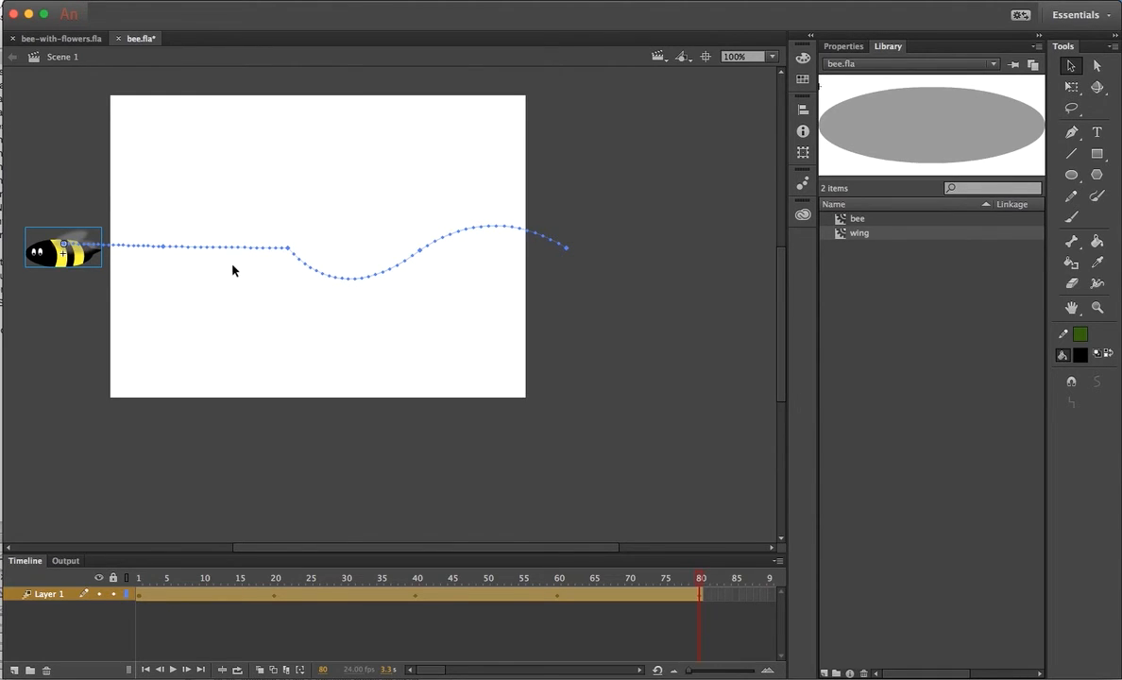
{"action": "left_click_drag", "start_coordinate": [220, 248], "coordinate": [221, 219]}
{"action": "left_click_drag", "start_coordinate": [118, 249], "coordinate": [110, 286]}
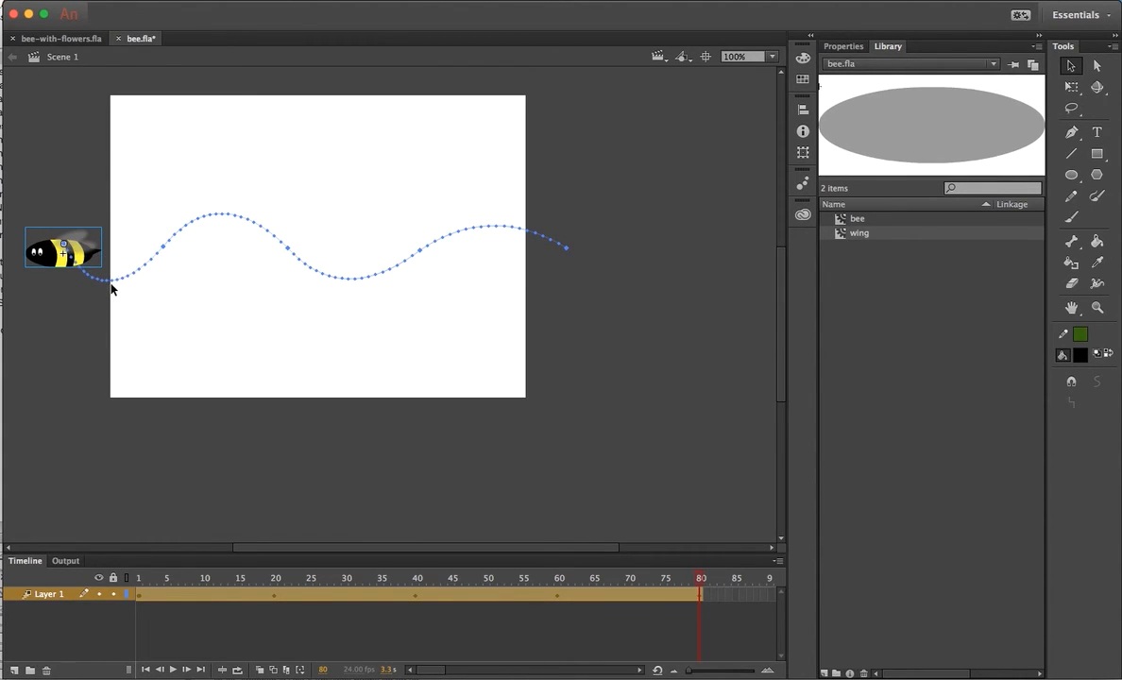
{"action": "key", "text": "Return"}
{"action": "key", "text": "super+Return"}
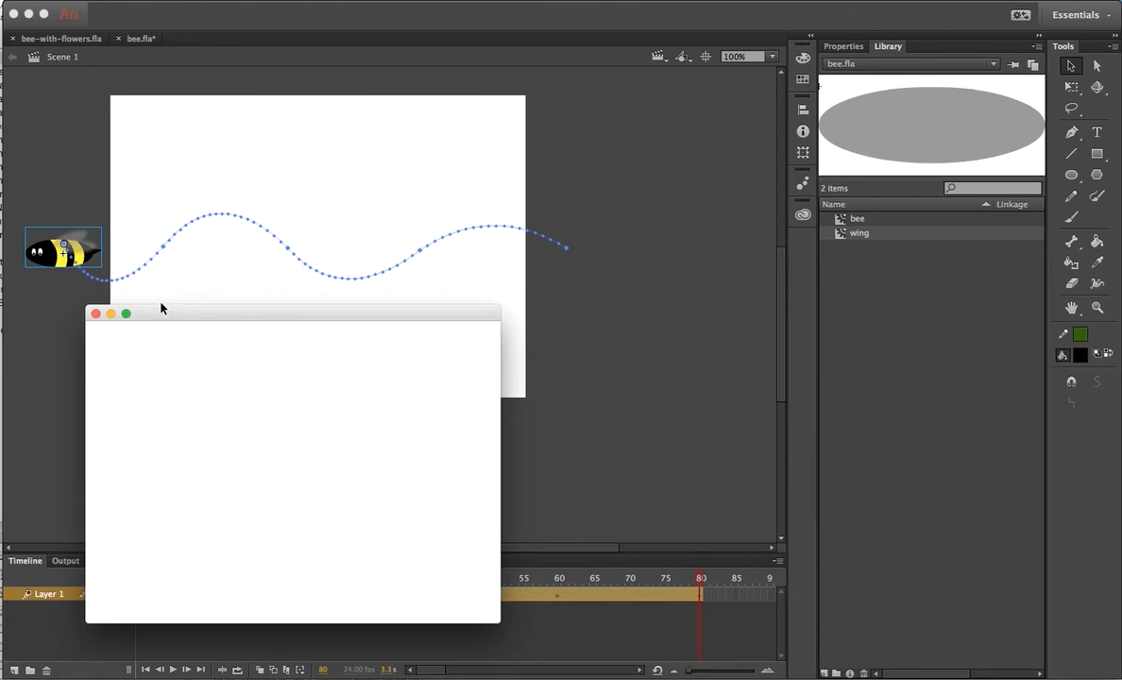
{"action": "left_click", "coordinate": [95, 314]}
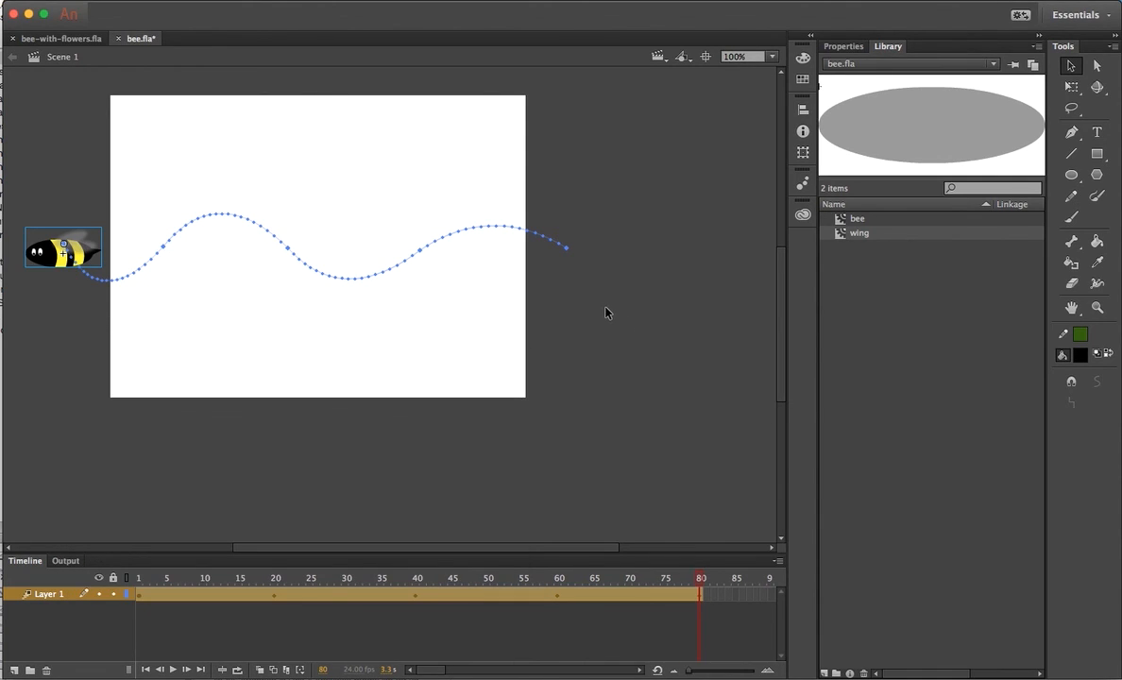